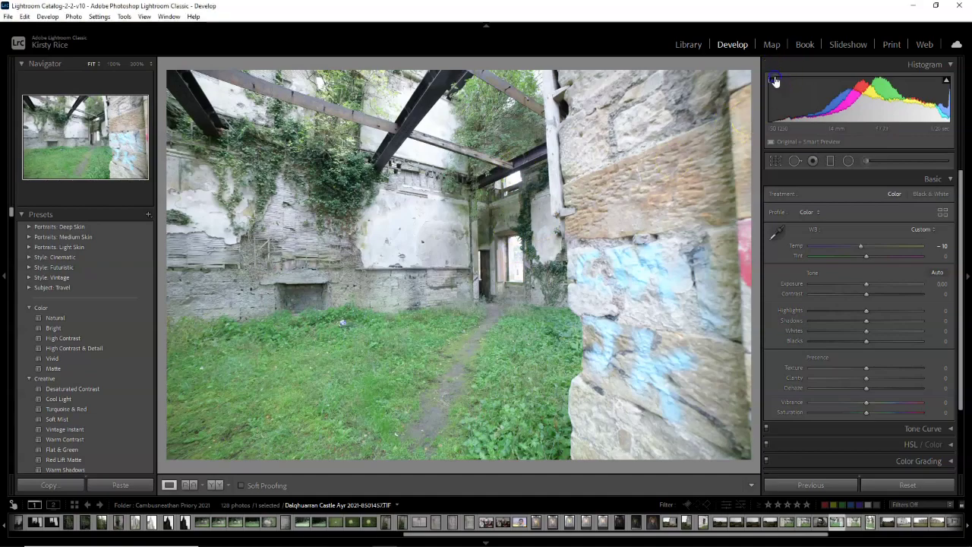
- Turn on the highlight clipping warning so blown-out areas of the ruin show in red
click(947, 80)
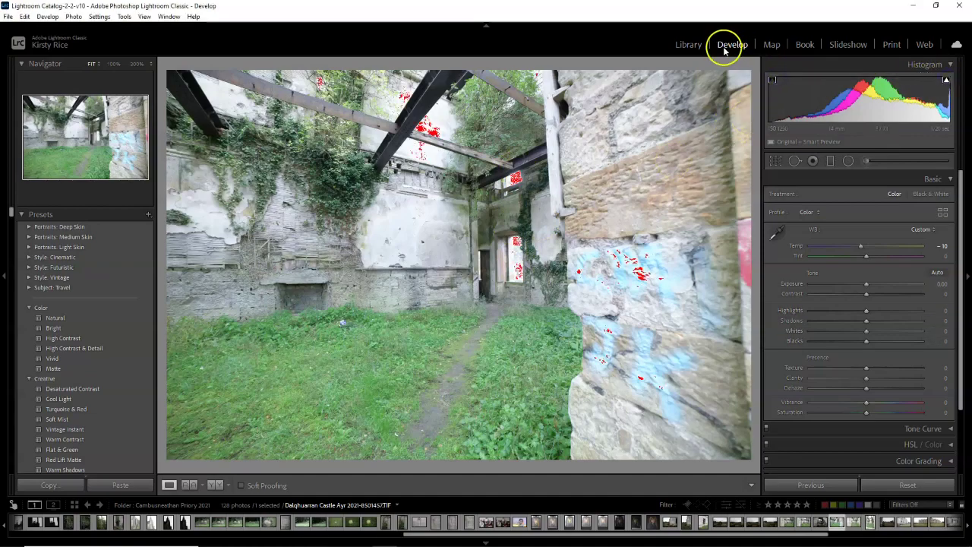
- Turn on the shadow clipping warning as well, so both warnings are active
click(772, 81)
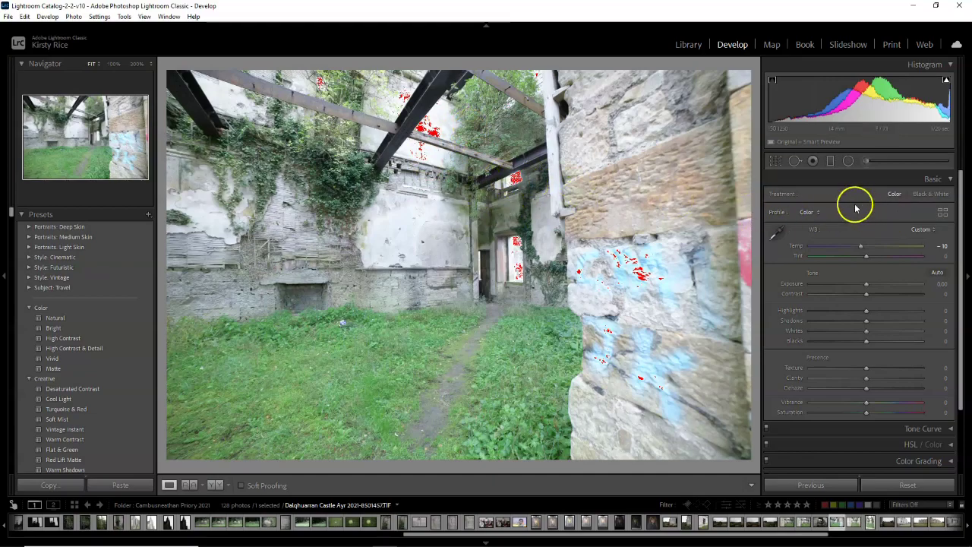
- Set Exposure to -1.06, Contrast +11, Highlights -13 and Shadows +57 in the Basic panel
drag(870, 285, 859, 285)
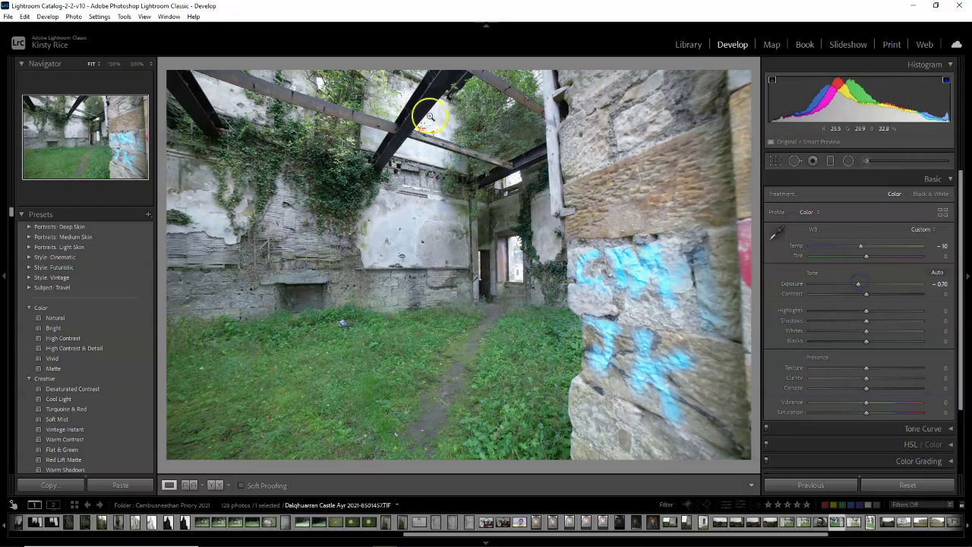
mouse_move(862, 286)
mouse_down()
mouse_move(853, 283)
mouse_move(886, 296)
mouse_move(874, 295)
mouse_up()
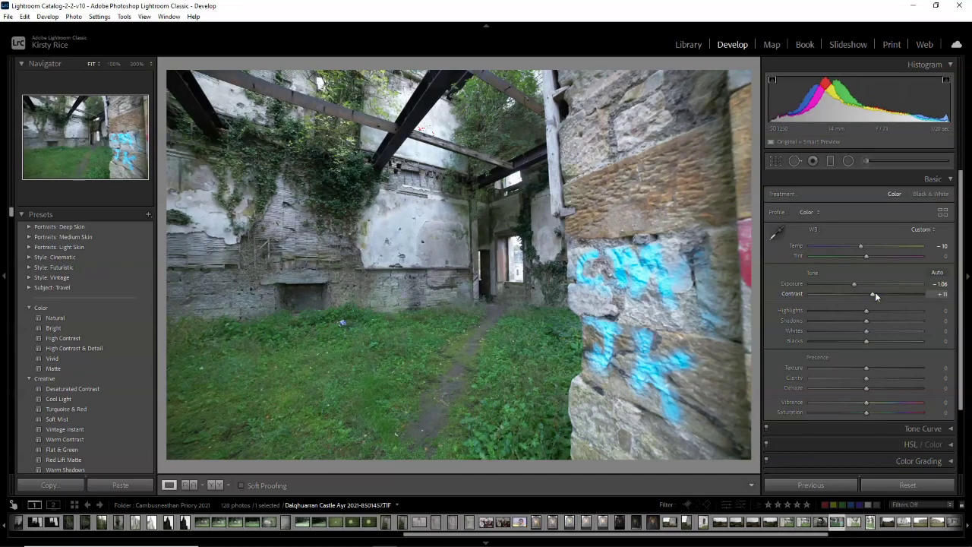
drag(870, 312, 868, 313)
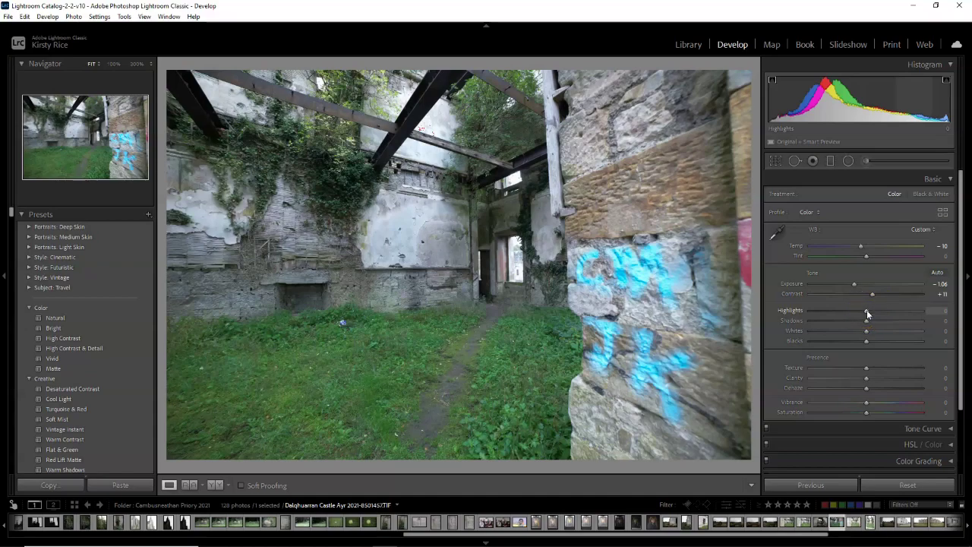
click(867, 312)
mouse_move(867, 312)
mouse_down()
mouse_move(891, 312)
mouse_move(866, 312)
mouse_up()
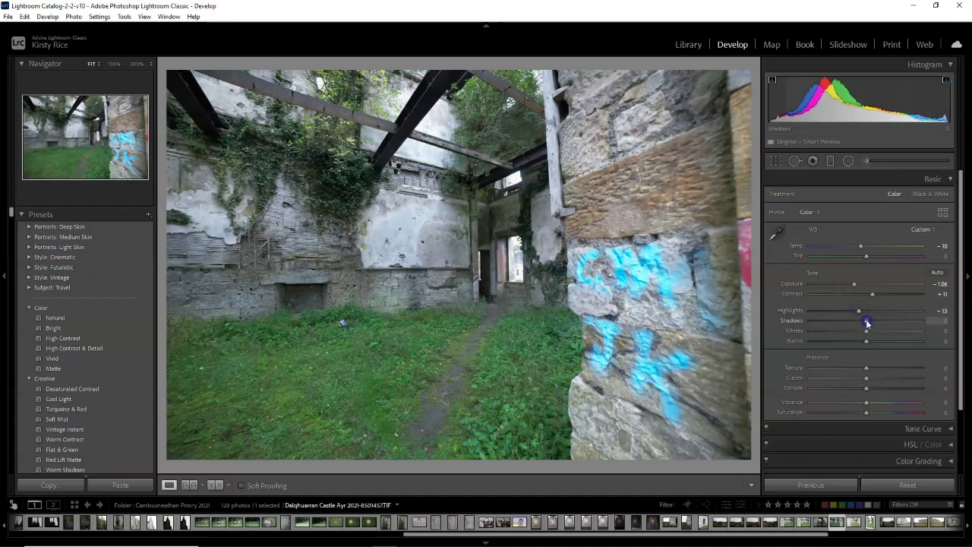
drag(867, 323, 895, 319)
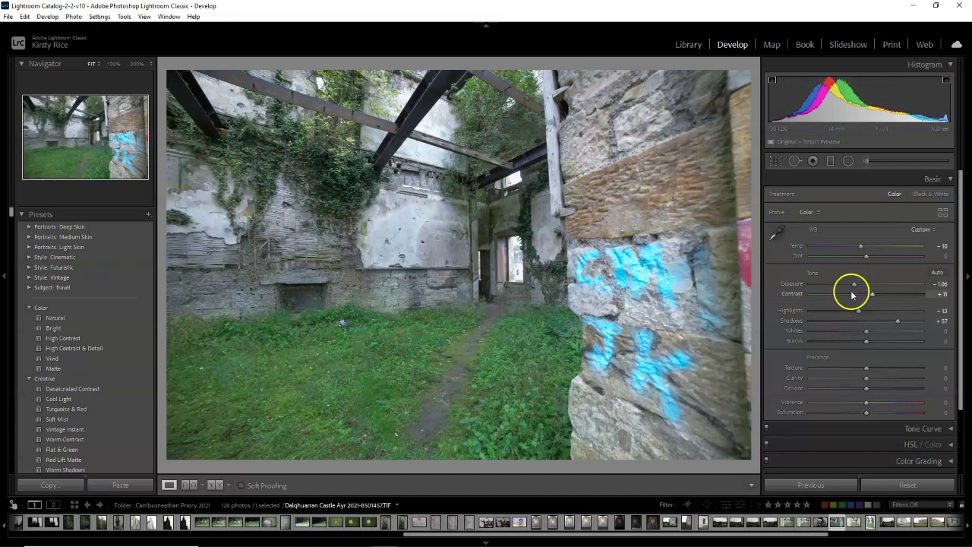
- Drag Whites to -13, then test raising Blacks before settling them at -12
drag(865, 335, 832, 344)
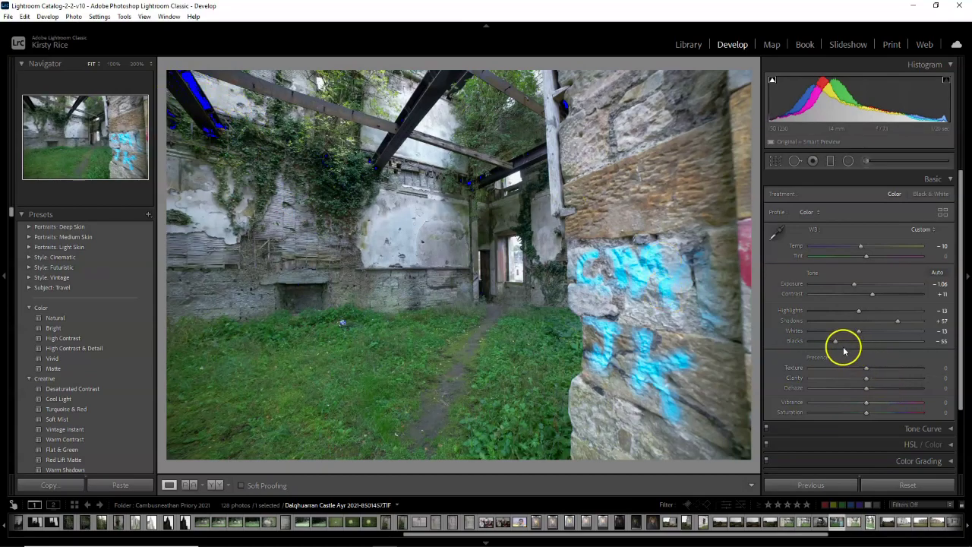
drag(837, 345, 963, 350)
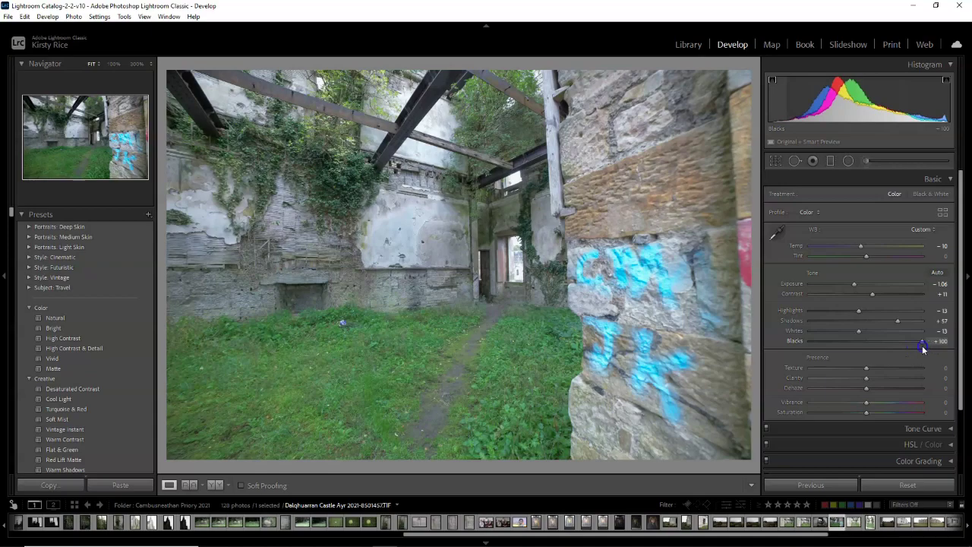
drag(923, 349, 860, 343)
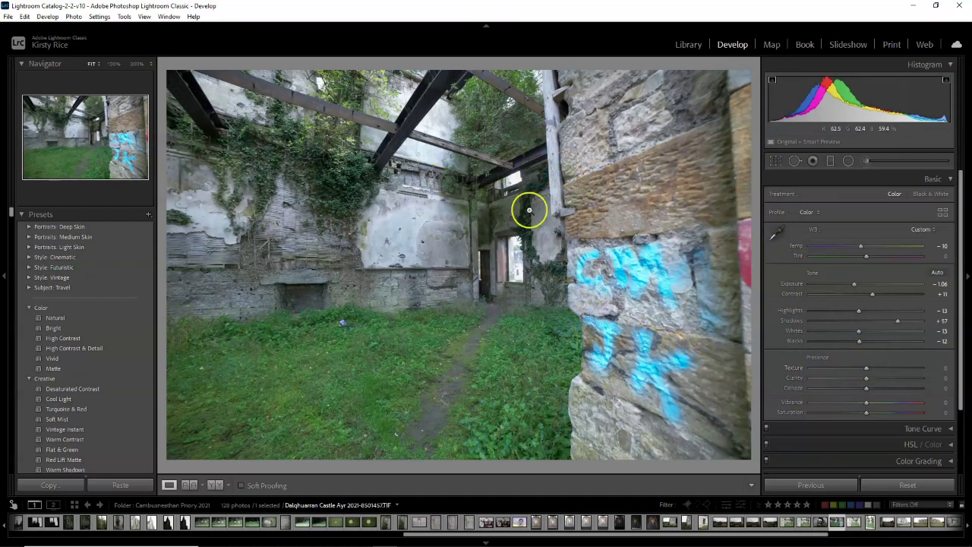
- Set Texture to +25 and Clarity to +10, trying Dehaze but leaving it at 0
click(867, 370)
drag(867, 369, 888, 367)
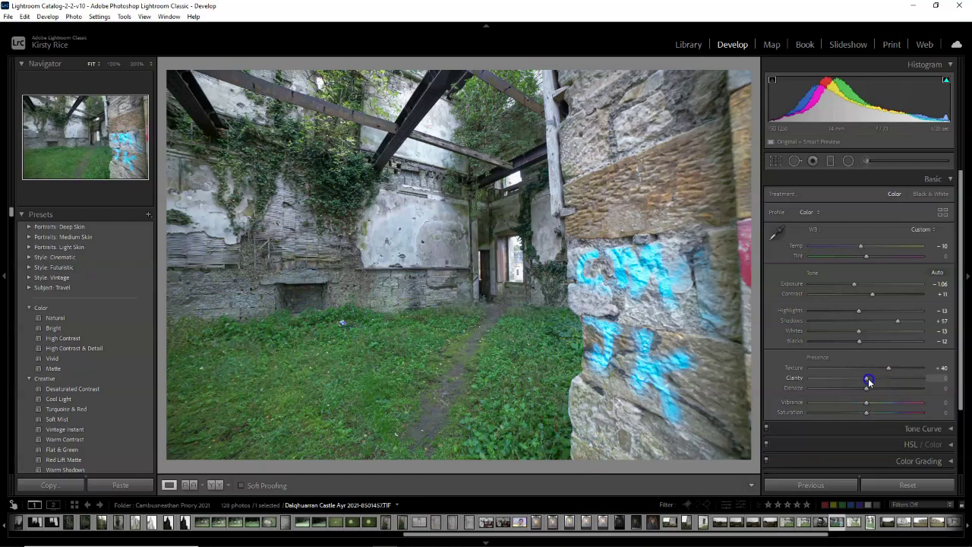
mouse_move(867, 381)
mouse_down()
mouse_move(892, 381)
mouse_move(807, 380)
mouse_move(930, 382)
mouse_move(874, 380)
mouse_up()
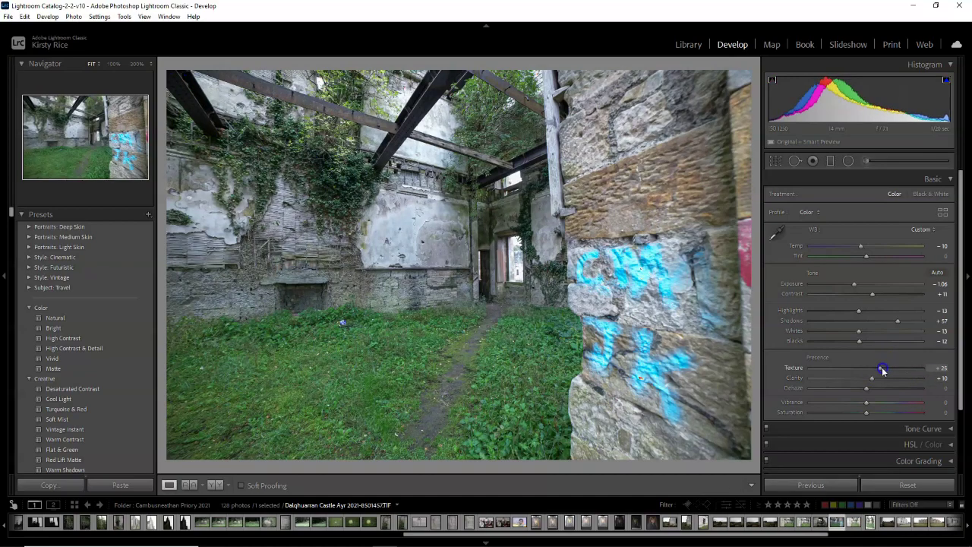
drag(878, 369, 883, 370)
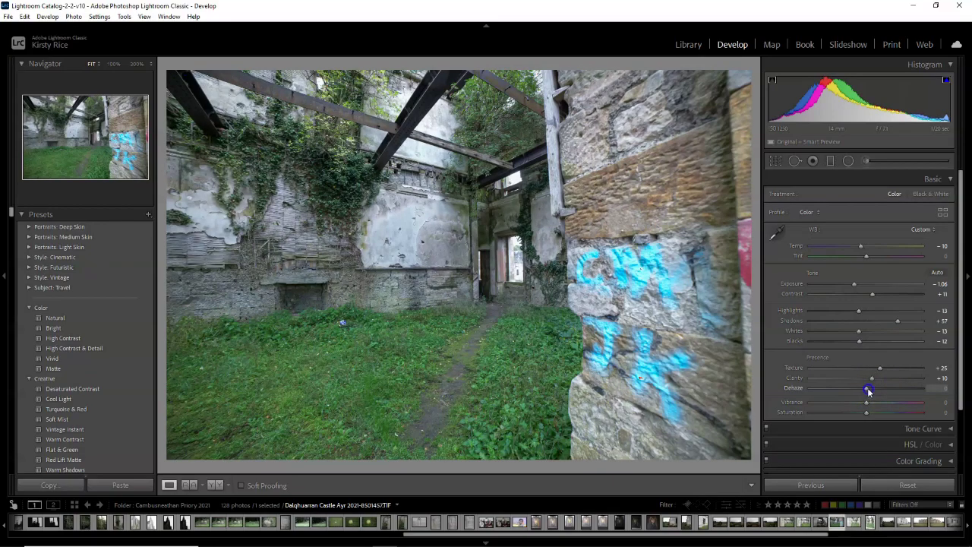
mouse_move(867, 390)
mouse_down()
mouse_move(826, 393)
mouse_move(905, 394)
mouse_move(868, 392)
mouse_up()
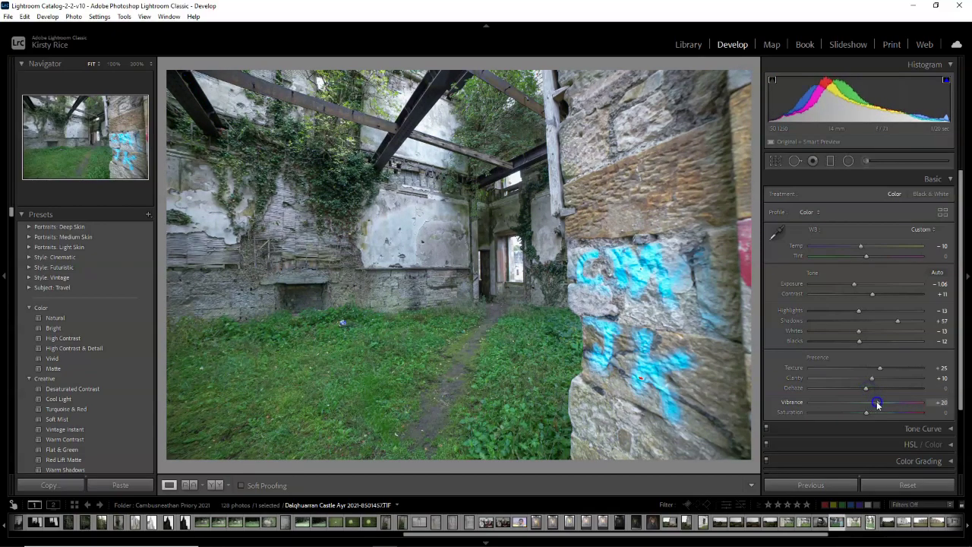
- After testing other values, settle Vibrance at -10 and Saturation at -19
mouse_move(887, 402)
mouse_down()
mouse_move(863, 404)
mouse_move(878, 407)
mouse_up()
drag(870, 406, 853, 405)
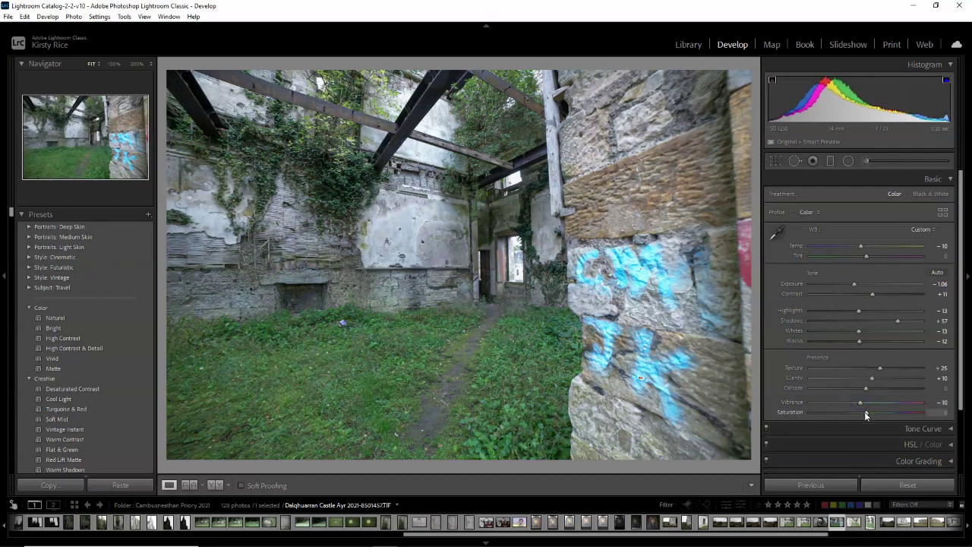
drag(861, 417, 918, 419)
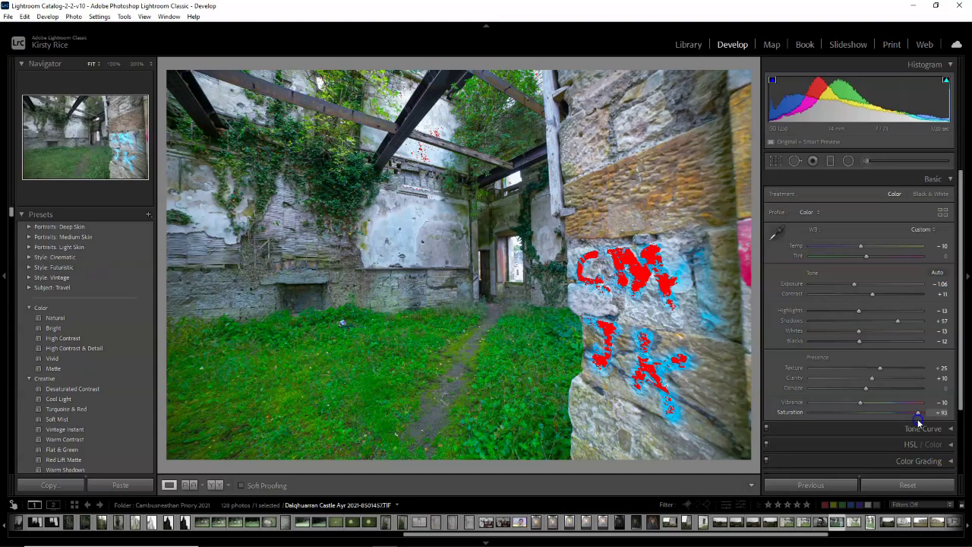
drag(918, 420, 855, 417)
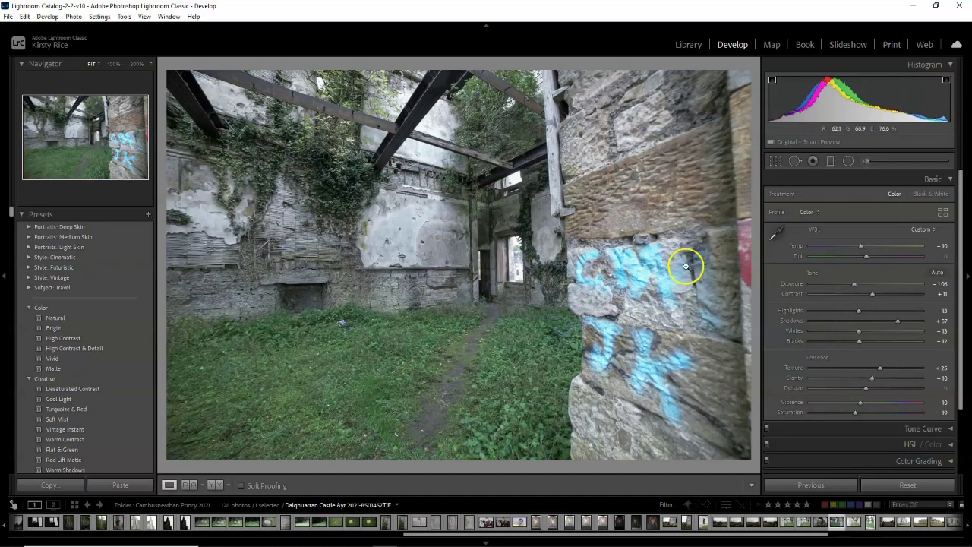
scroll(791, 339, down, 1)
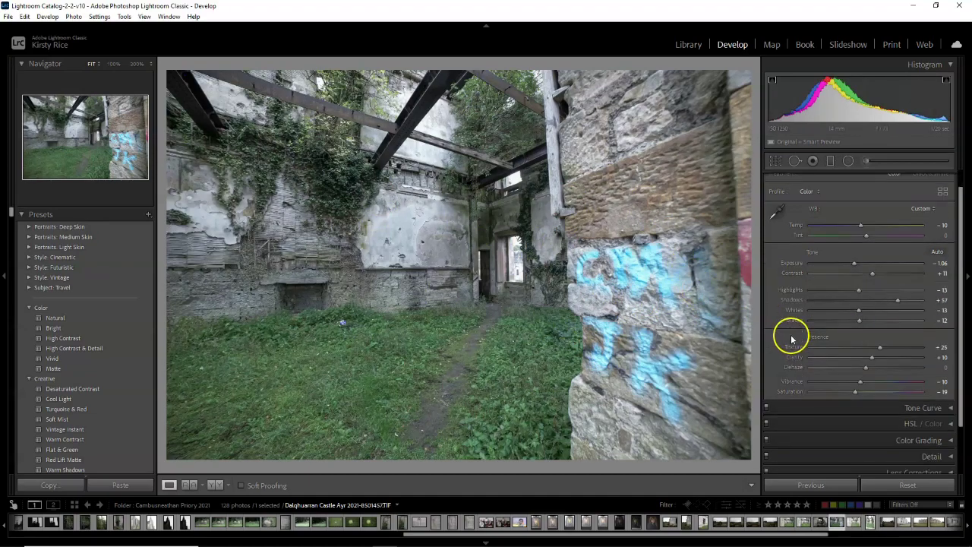
scroll(809, 357, down, 2)
scroll(806, 350, up, 3)
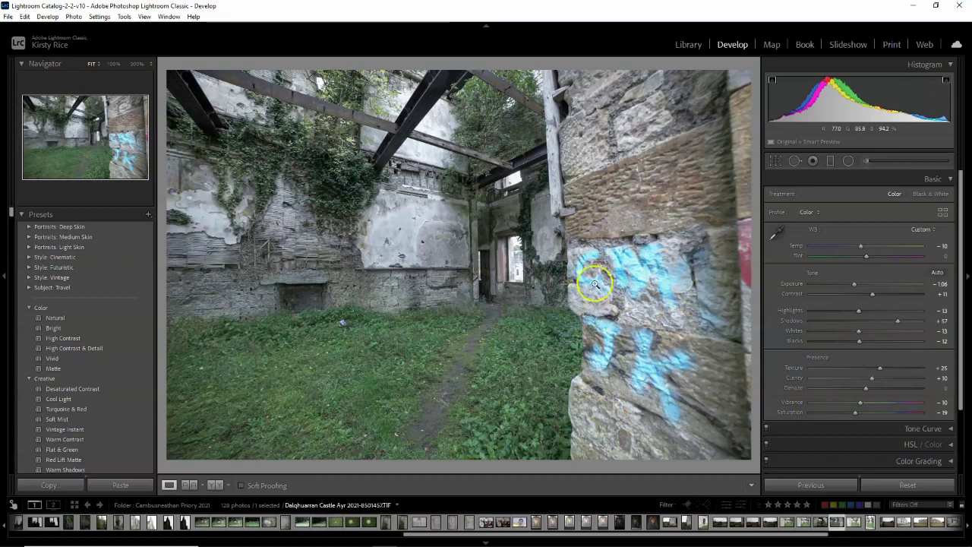
- Try straightening with a level line along the wall base, then undo that angle
click(775, 161)
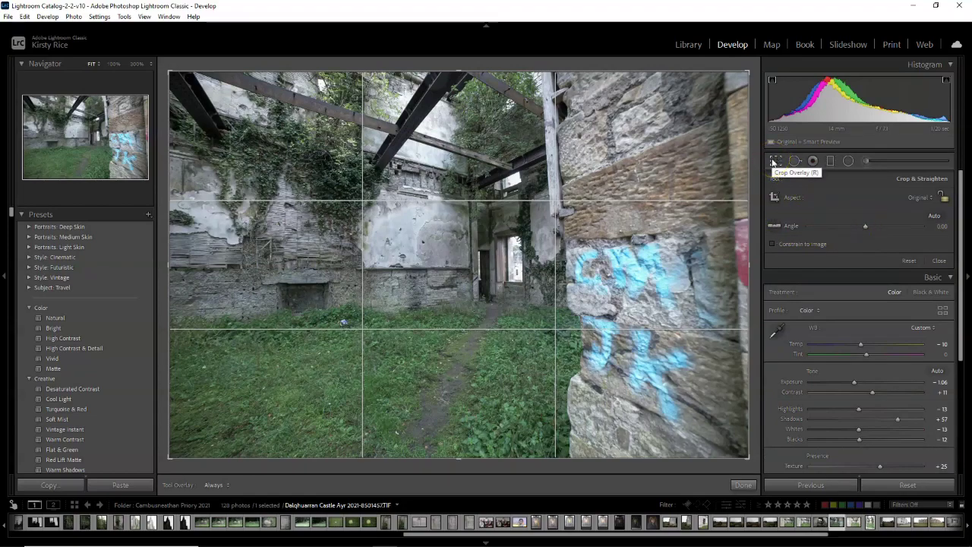
click(775, 227)
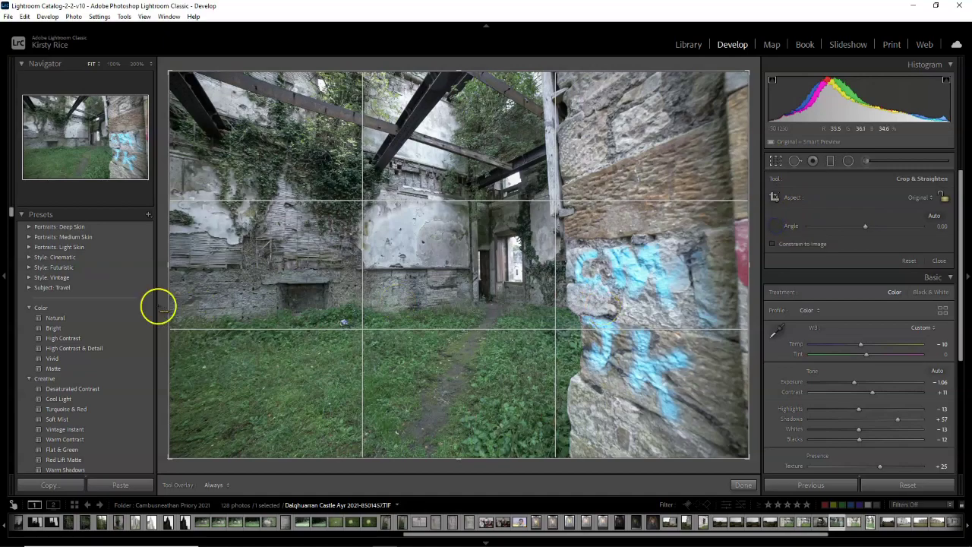
drag(216, 312, 473, 291)
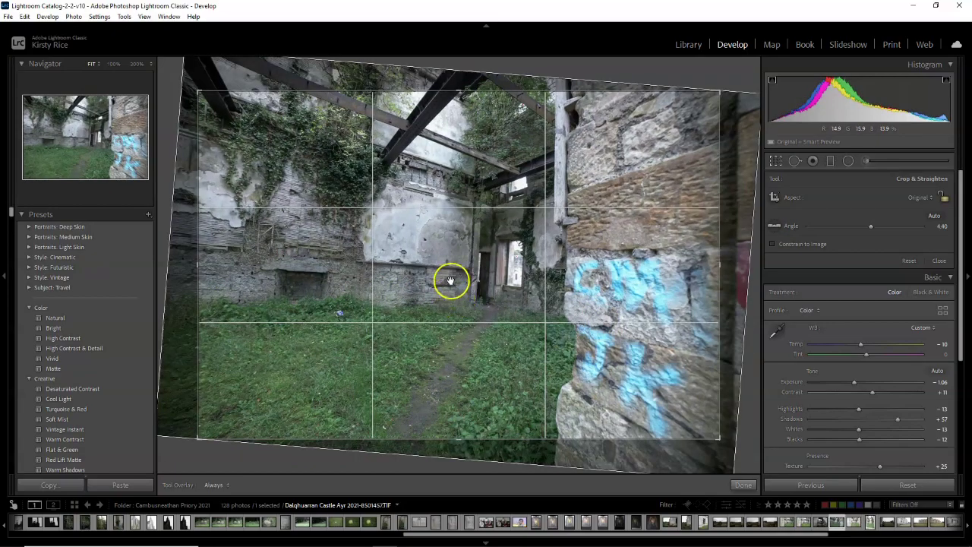
key(Return)
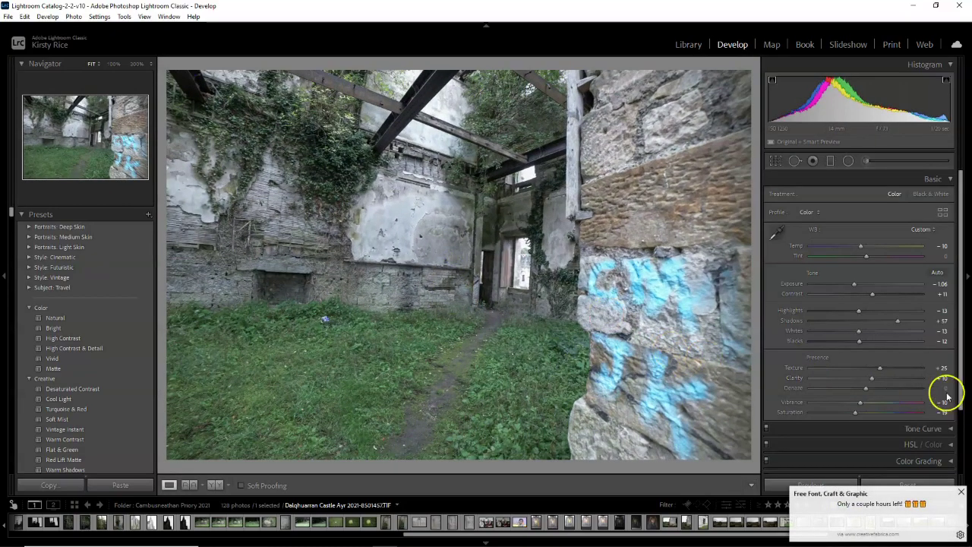
click(960, 491)
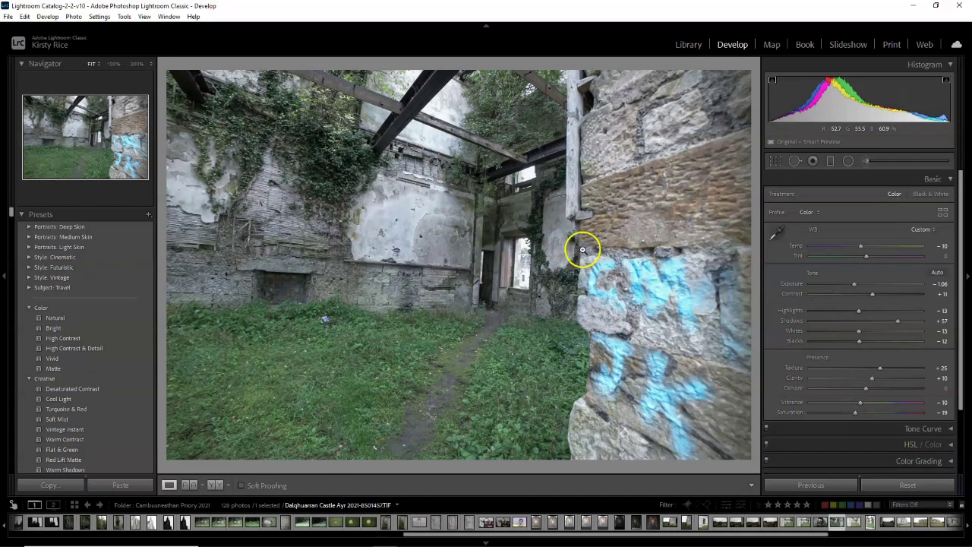
key(ctrl+z)
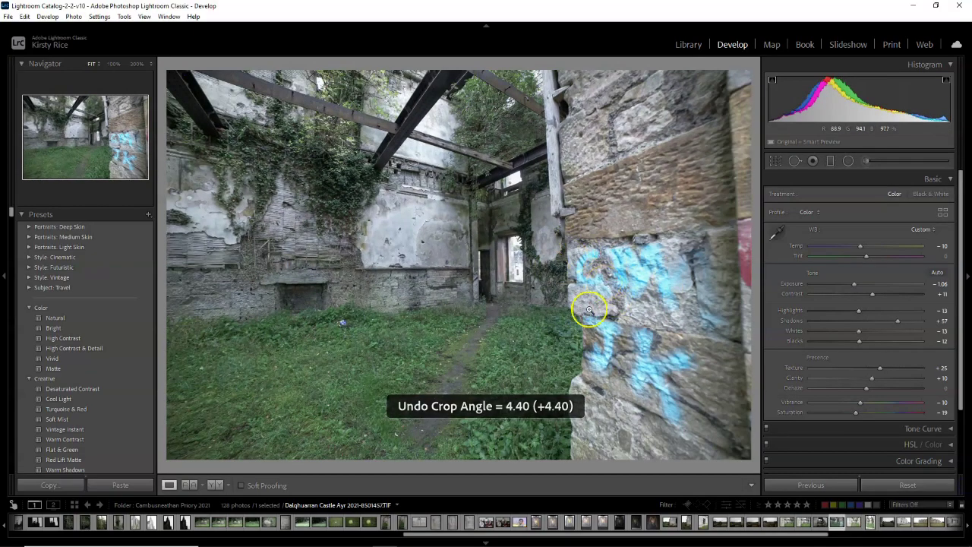
click(24, 16)
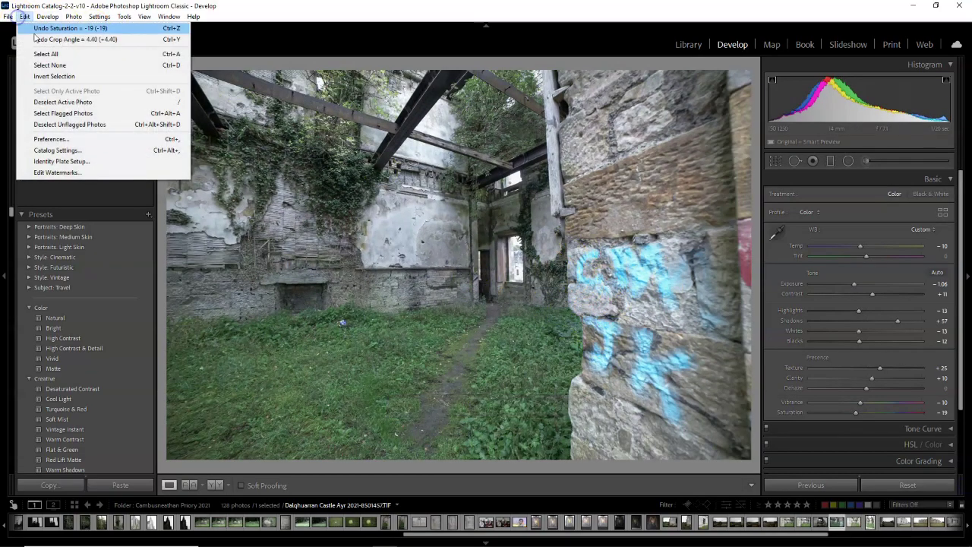
click(447, 33)
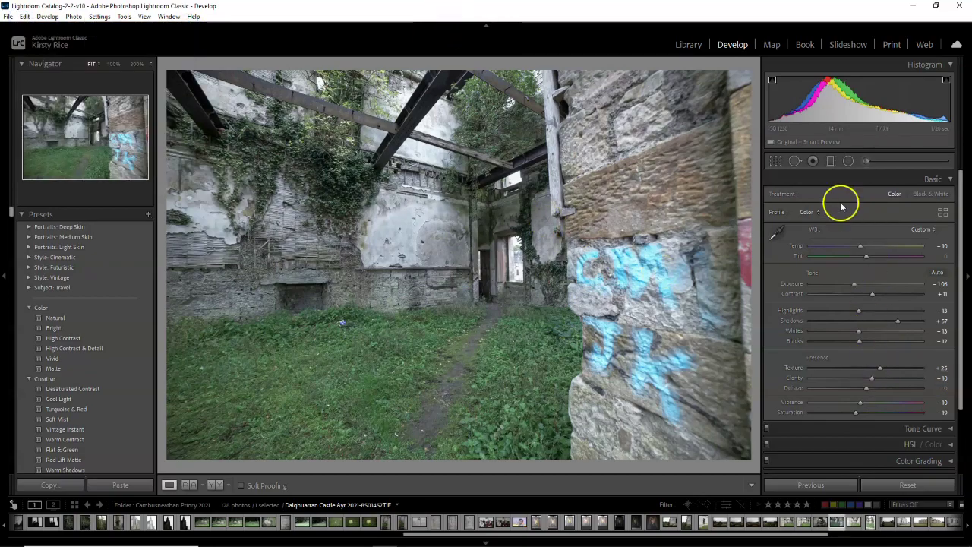
- Rotate the crop to a 2.41° angle and commit the straightened crop
click(776, 161)
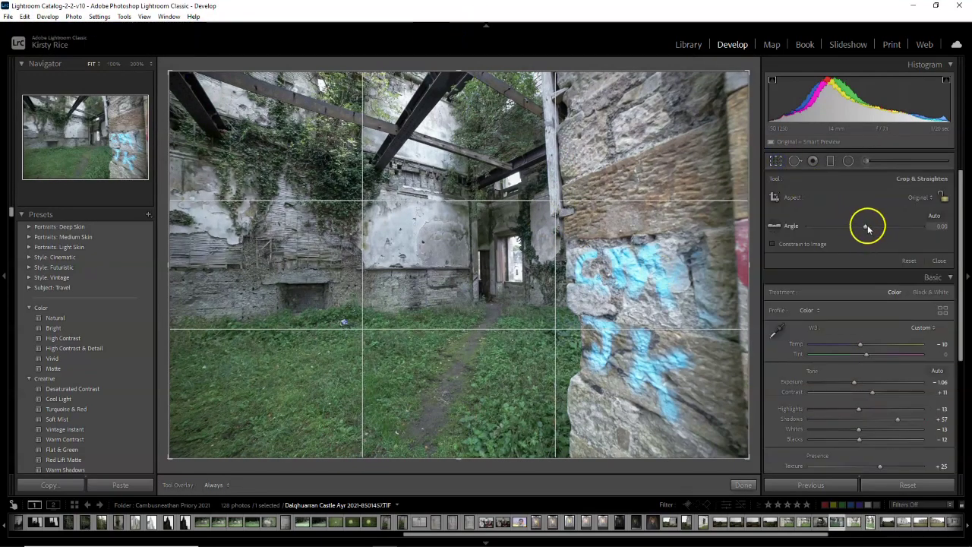
click(867, 227)
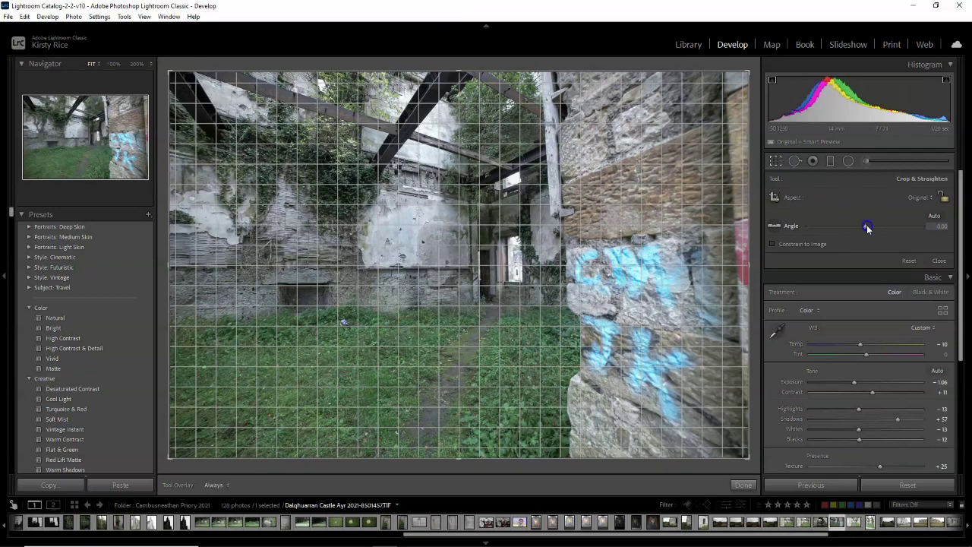
drag(867, 227, 869, 229)
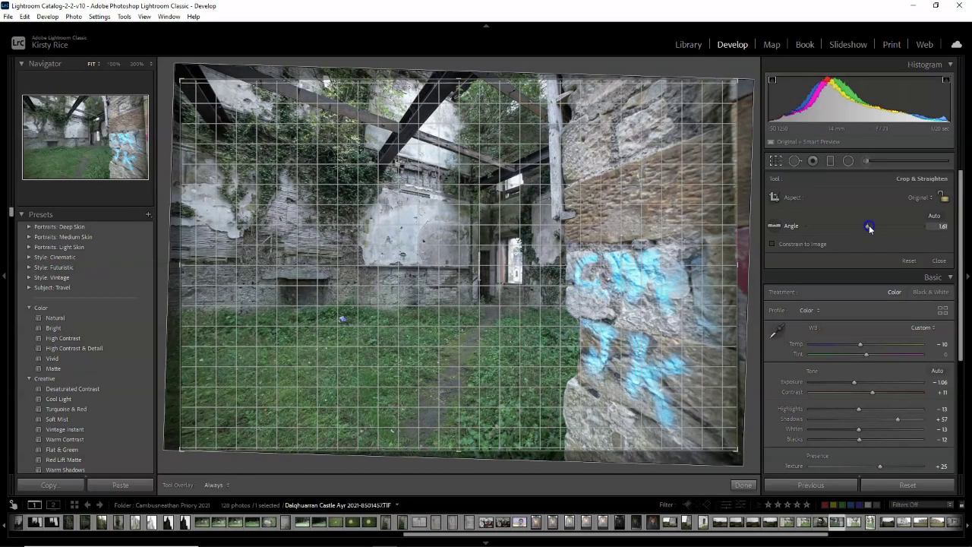
drag(869, 229, 866, 225)
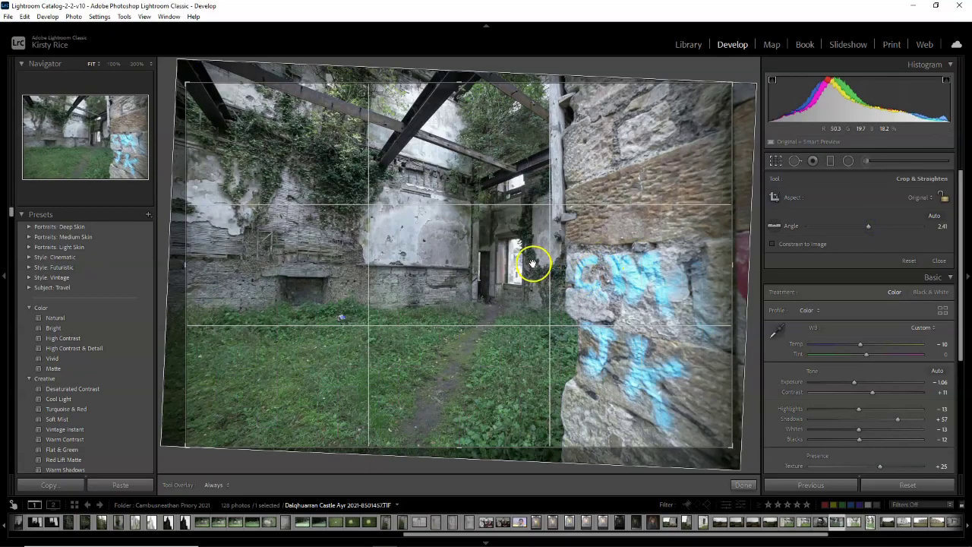
double_click(671, 347)
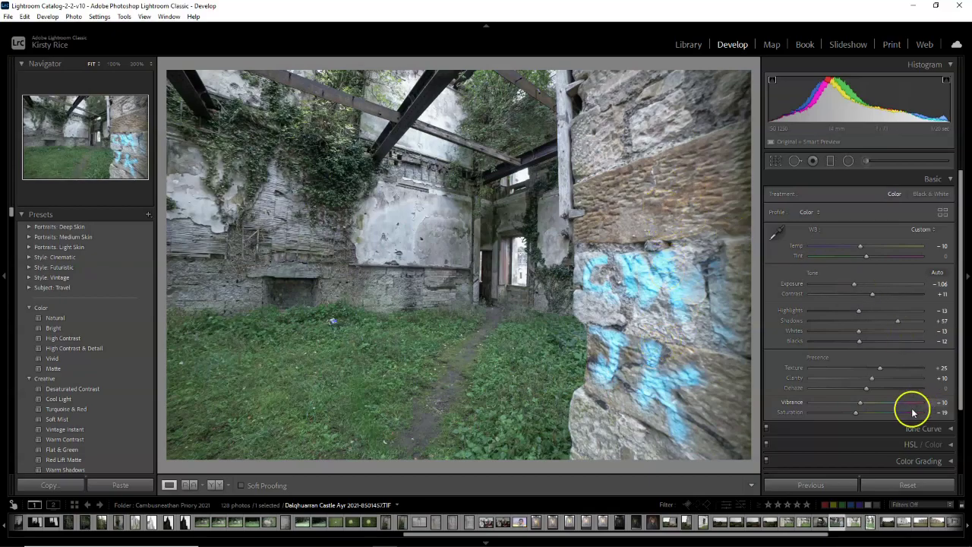
- Zoom to 300% and pan so the blue litter packet is centred
scroll(834, 283, down, 1)
scroll(915, 347, down, 3)
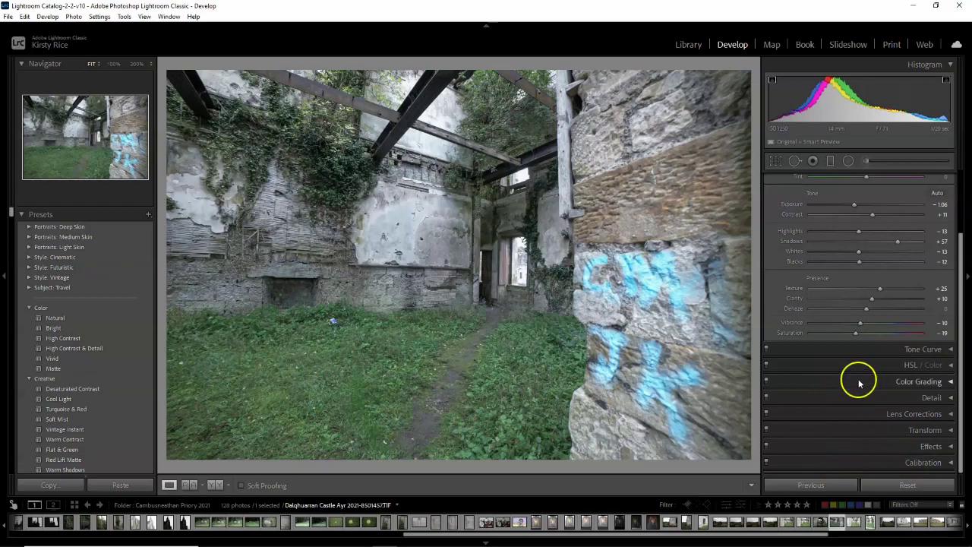
scroll(900, 285, up, 4)
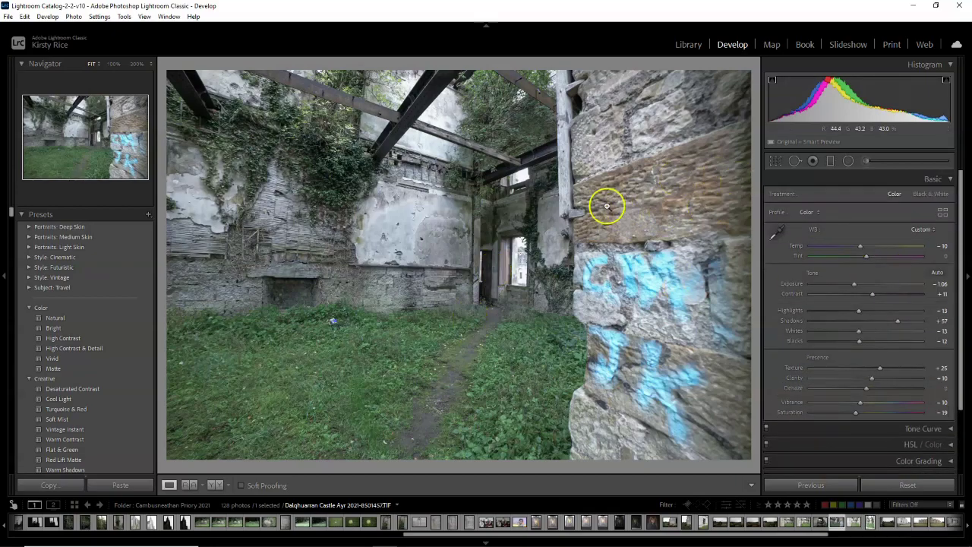
click(332, 319)
drag(569, 320, 450, 281)
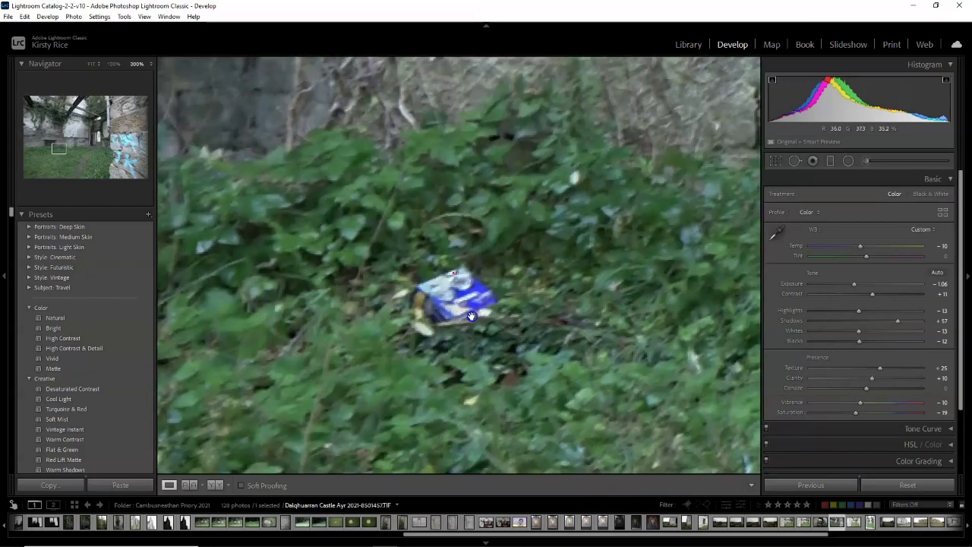
- Heal over the blue litter packet, moving the source from the wall onto grass, then view the whole photo
click(795, 161)
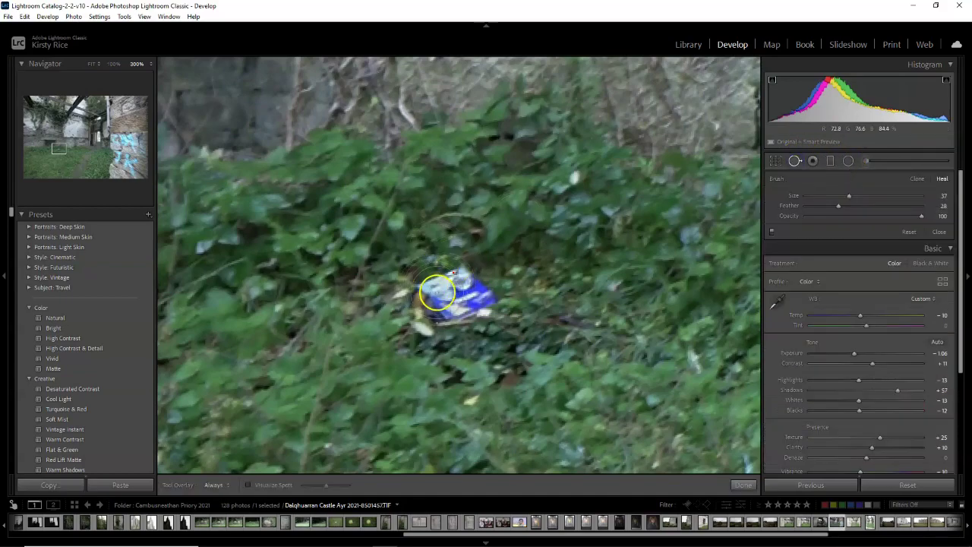
mouse_move(436, 292)
mouse_down()
mouse_move(455, 284)
mouse_move(449, 299)
mouse_move(474, 294)
mouse_up()
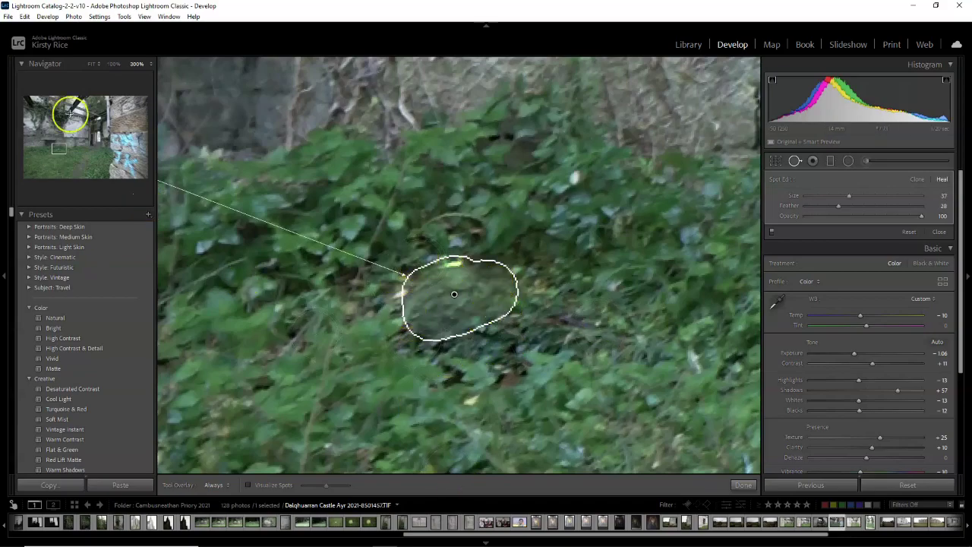
click(116, 64)
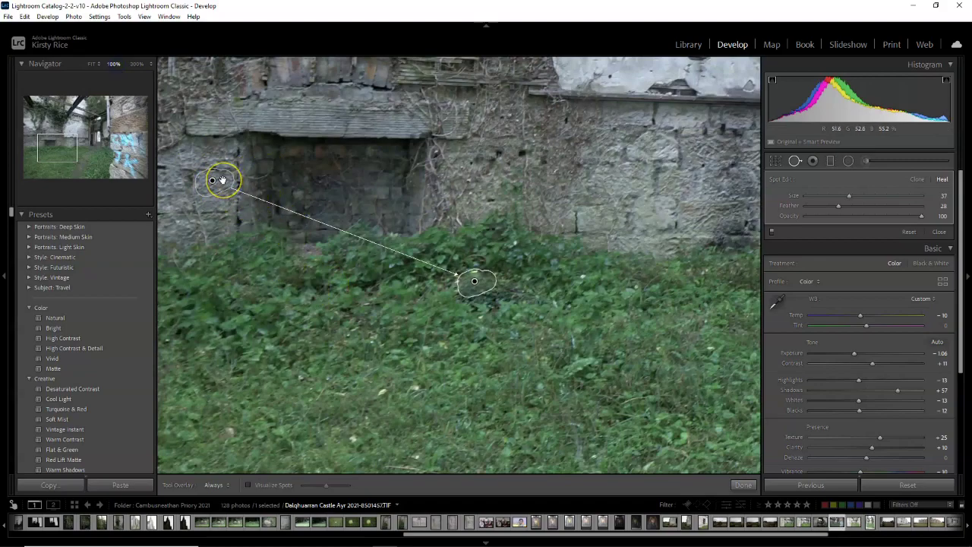
mouse_move(222, 180)
mouse_down()
mouse_move(385, 302)
mouse_move(341, 304)
mouse_move(567, 281)
mouse_move(573, 305)
mouse_move(579, 280)
mouse_move(577, 300)
mouse_up()
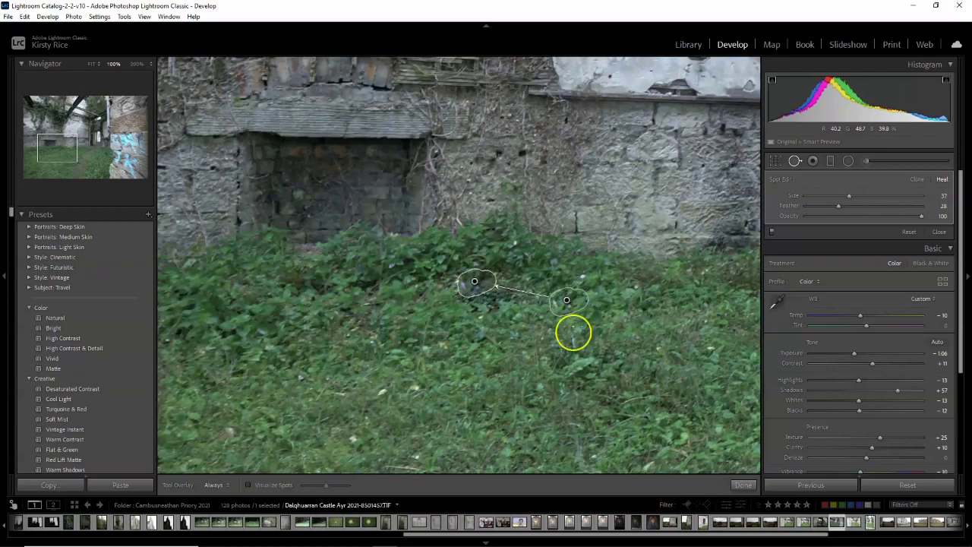
click(792, 160)
click(523, 340)
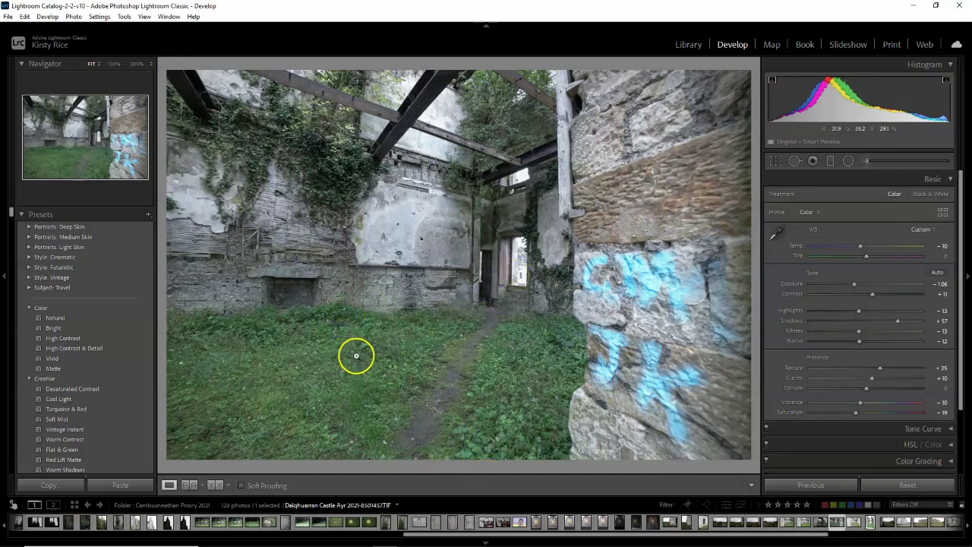
- At 100%, heal the leftover litter trace using grass below as the source, then view the whole photo
click(335, 343)
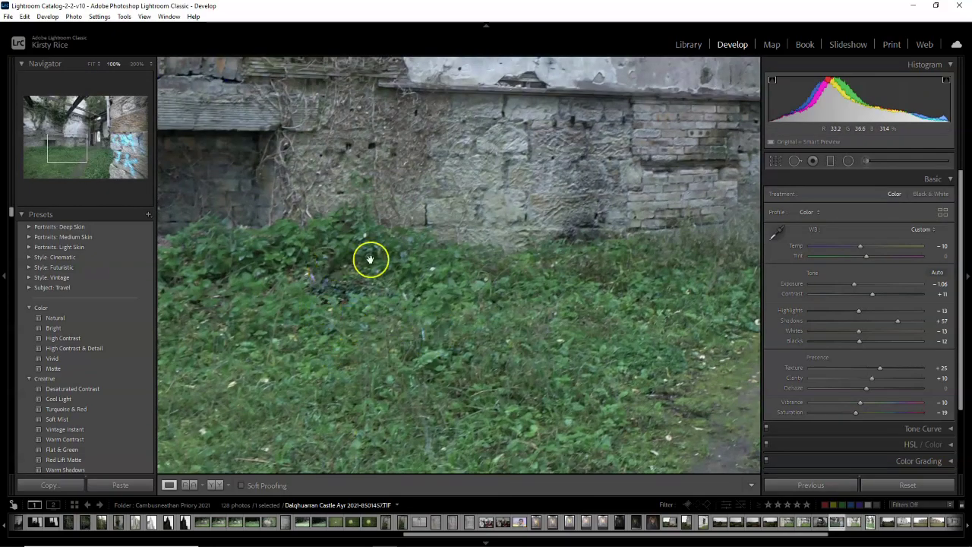
click(794, 160)
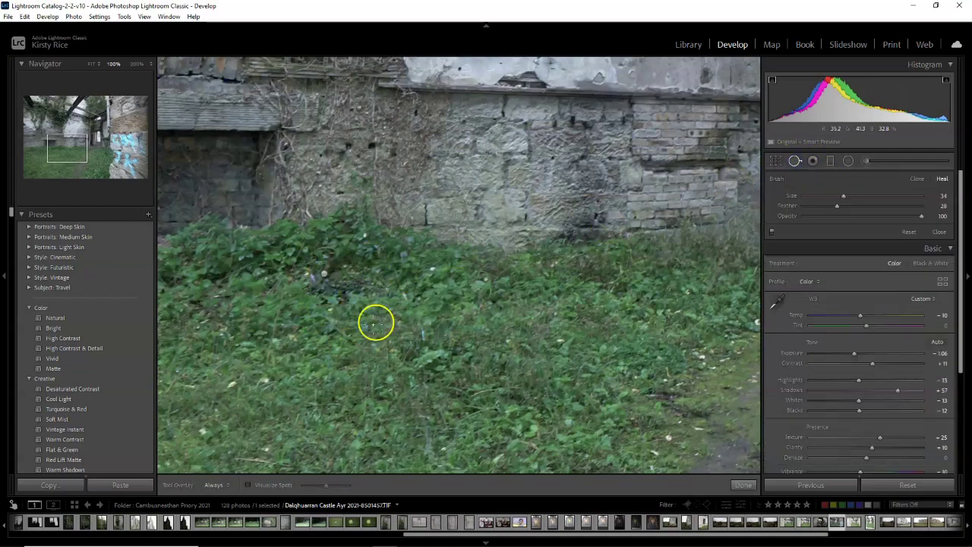
mouse_move(341, 306)
mouse_down()
mouse_move(312, 291)
mouse_move(321, 273)
mouse_move(358, 282)
mouse_up()
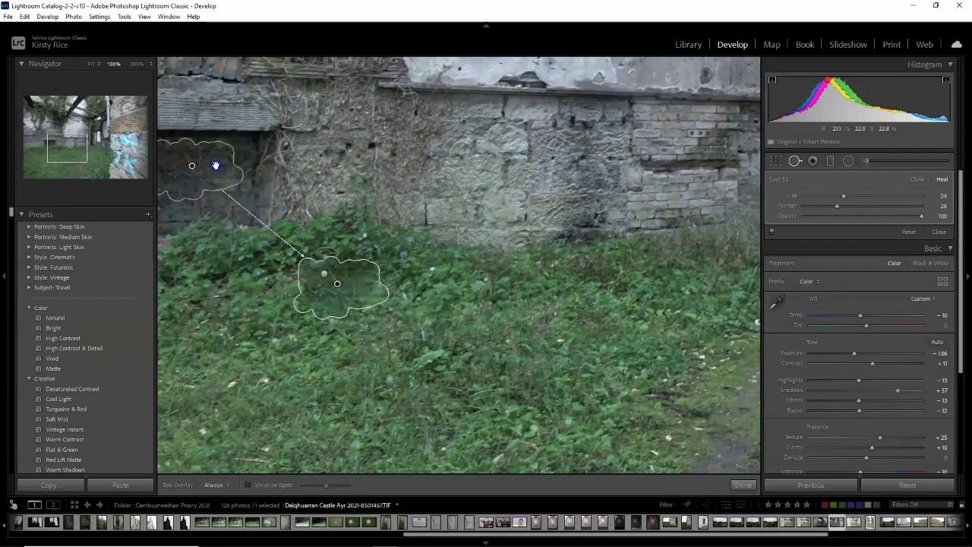
mouse_move(215, 165)
mouse_down()
mouse_move(299, 347)
mouse_move(291, 373)
mouse_move(305, 388)
mouse_move(283, 395)
mouse_up()
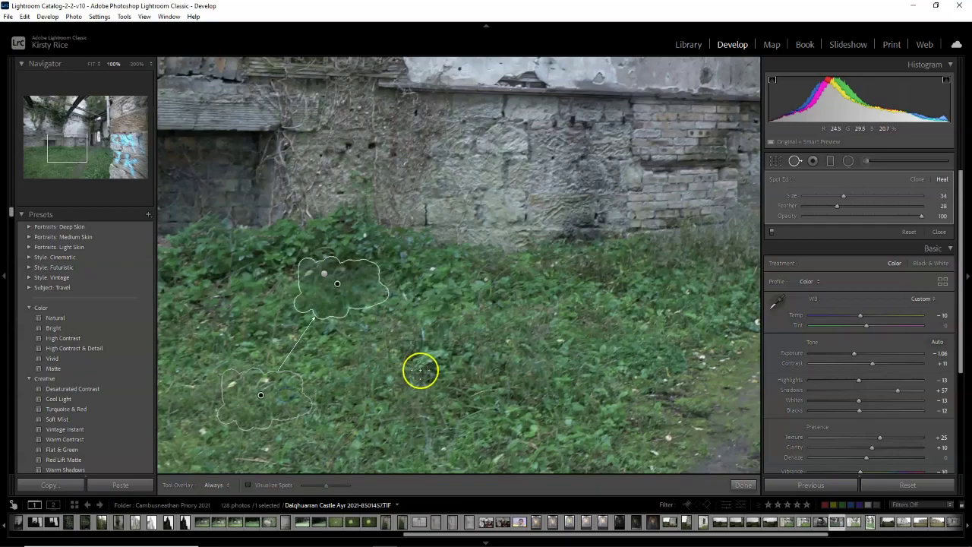
click(794, 160)
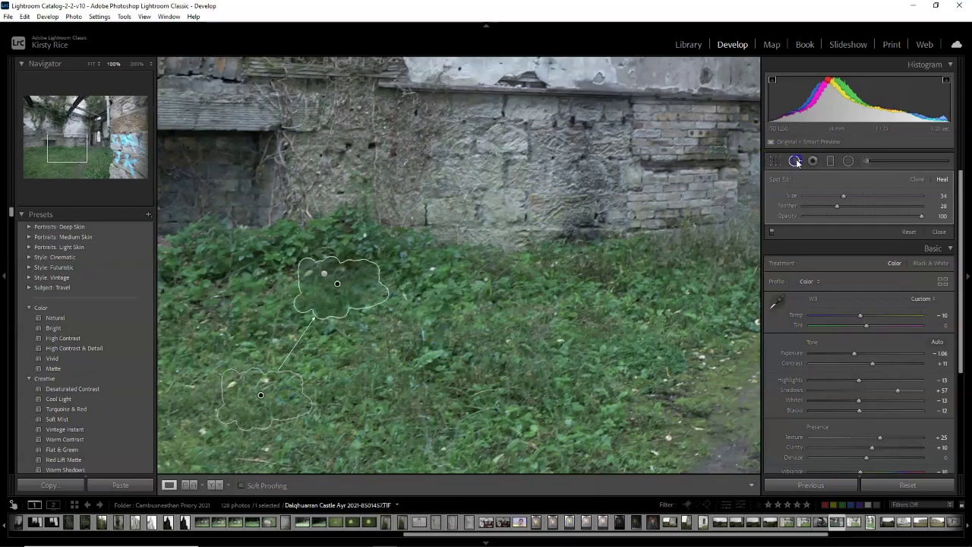
click(434, 316)
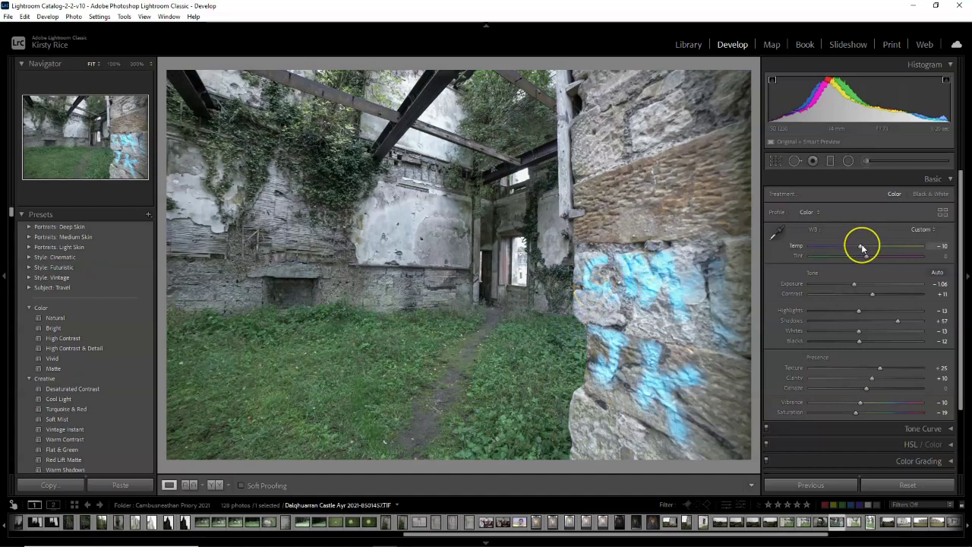
- Cool the ruin photo's white balance to Temp −20 and Tint +29 for a blue-purple cast
drag(861, 244, 889, 261)
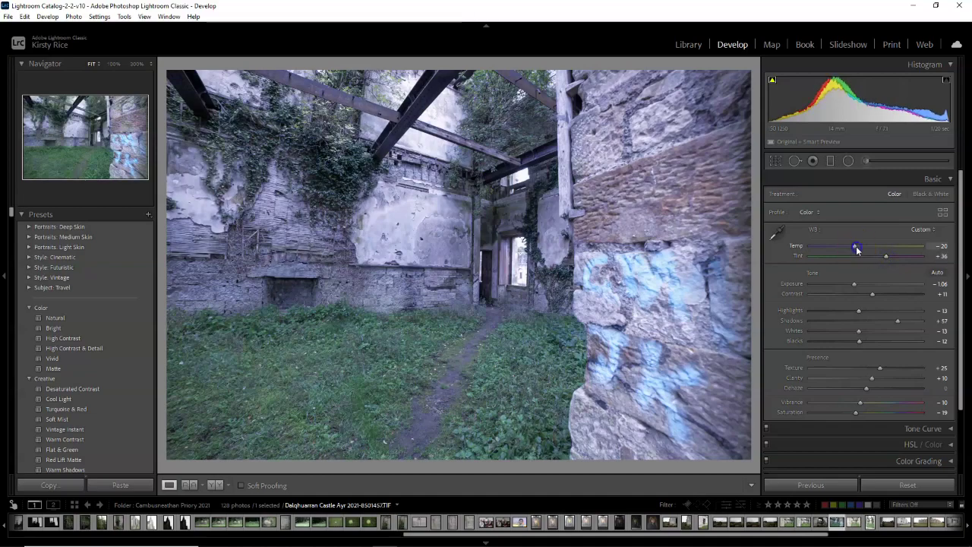
drag(855, 249, 881, 258)
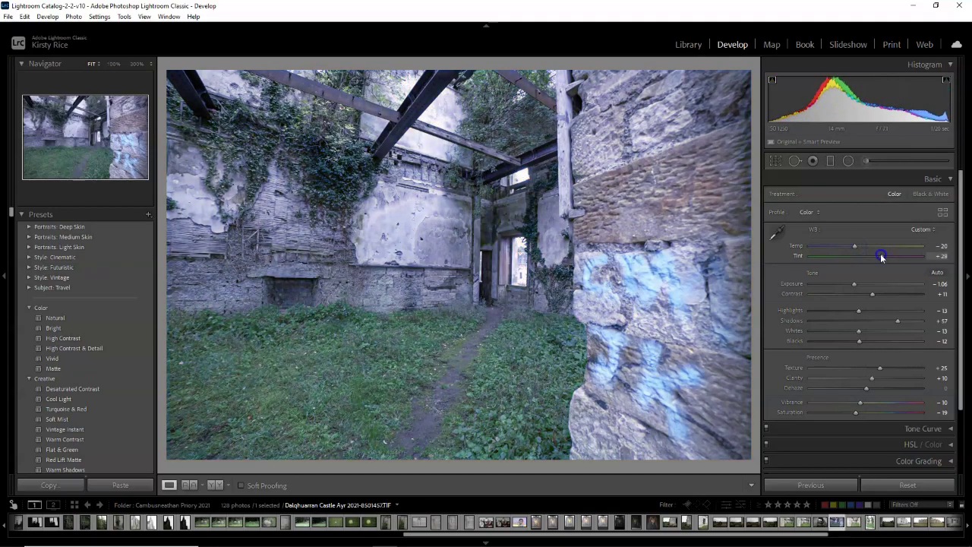